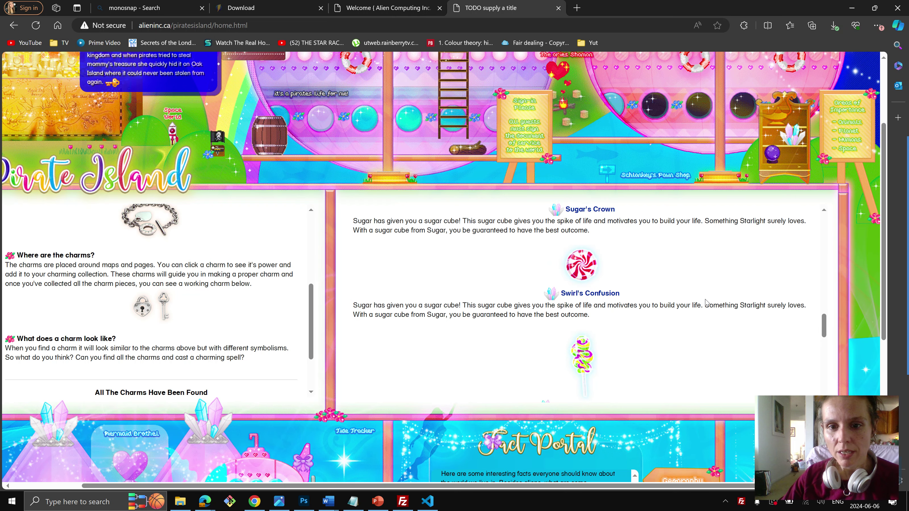
# Look through the remaining candy descriptions and the Fact Portal area on the Pirate Island page.
pyautogui.scroll(-6, 706, 302)
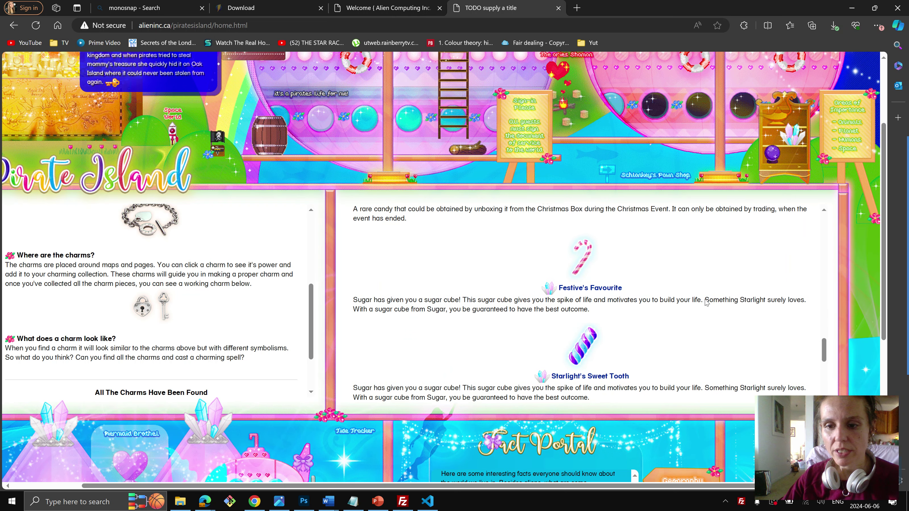
pyautogui.scroll(-2, 706, 302)
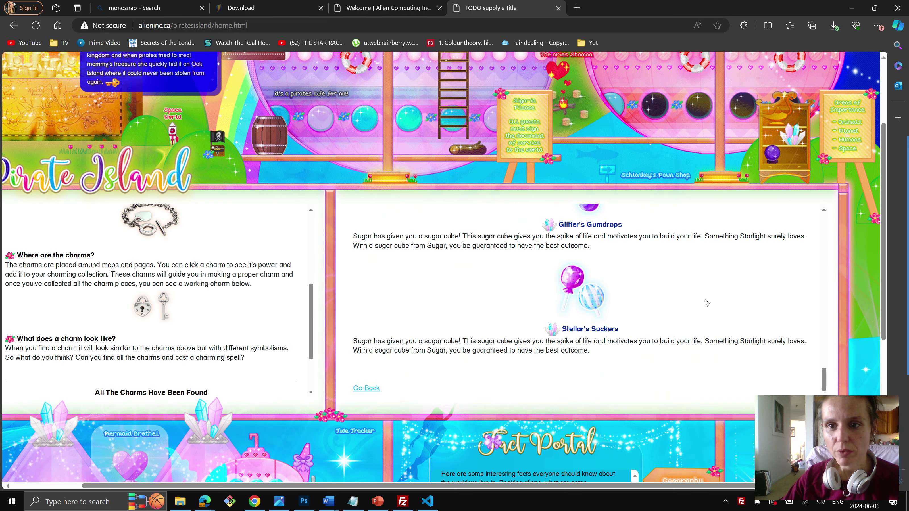
pyautogui.scroll(-6, 666, 365)
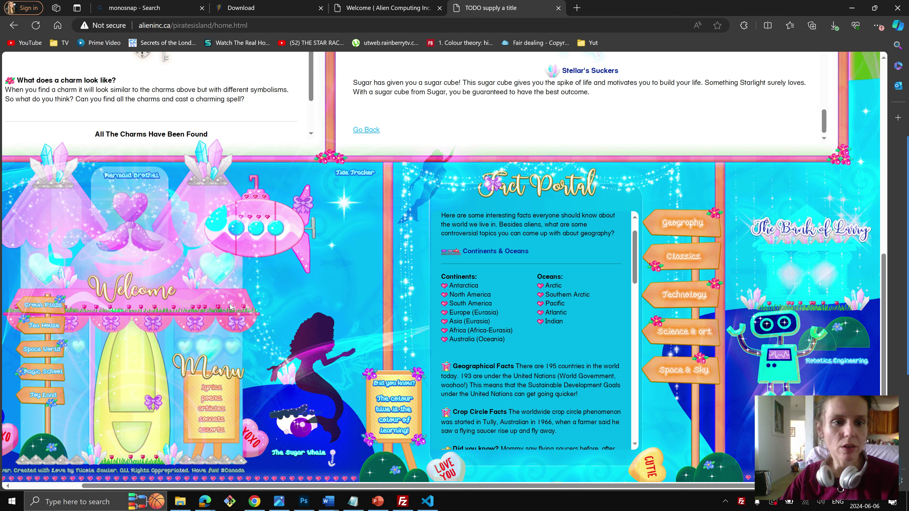
pyautogui.scroll(10, 273, 320)
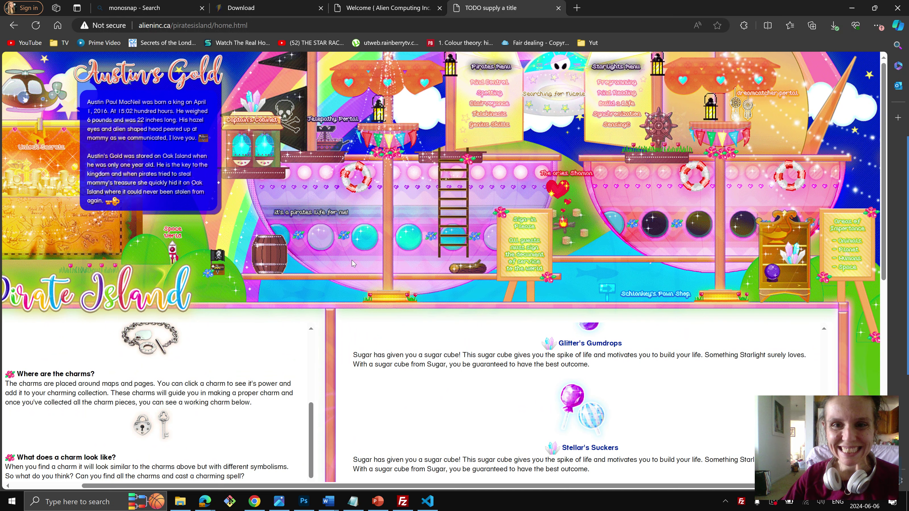
# Open the Discovery Centre from the Welcome page's site previews and browse its story links and articles.
pyautogui.click(372, 9)
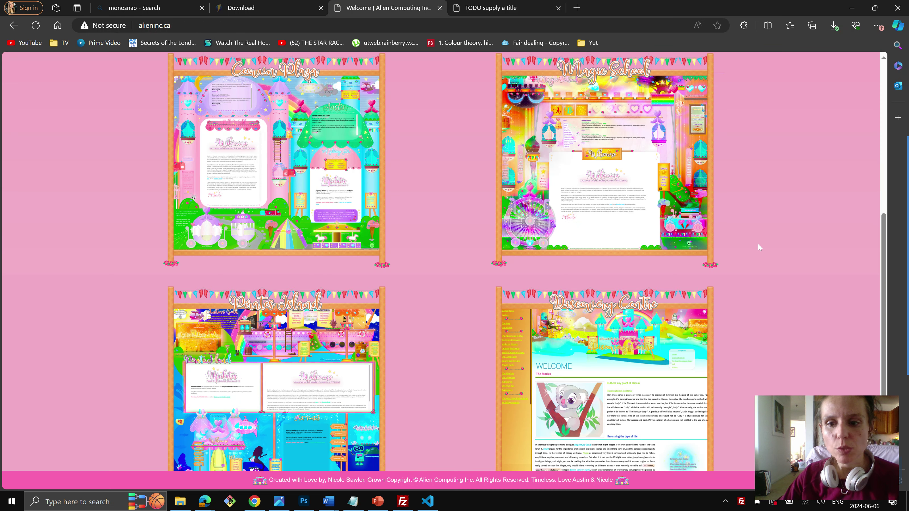
pyautogui.hotkey('ctrl', 'Tab')
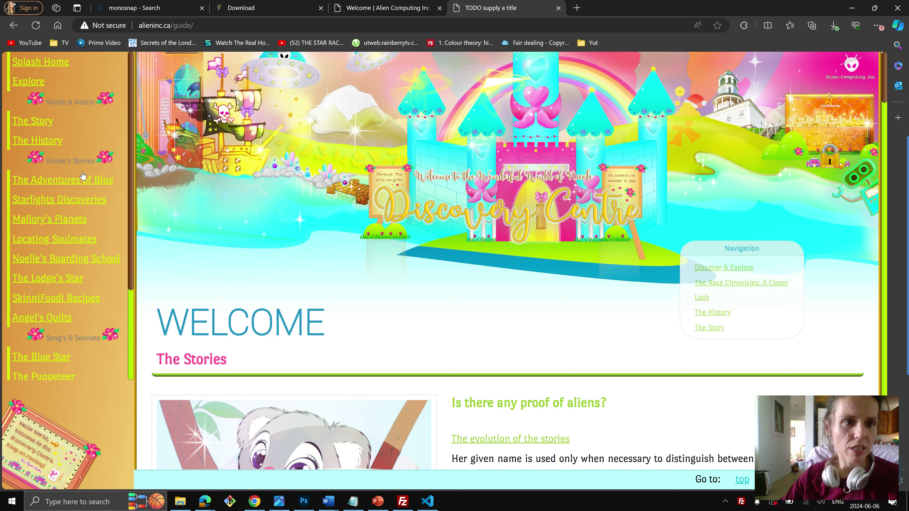
pyautogui.scroll(-3, 86, 161)
pyautogui.scroll(-3, 233, 237)
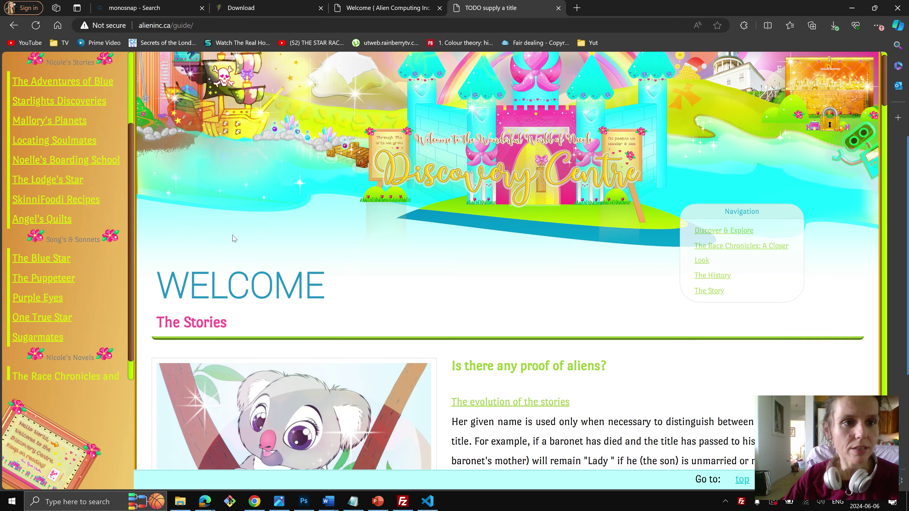
pyautogui.scroll(-10, 203, 365)
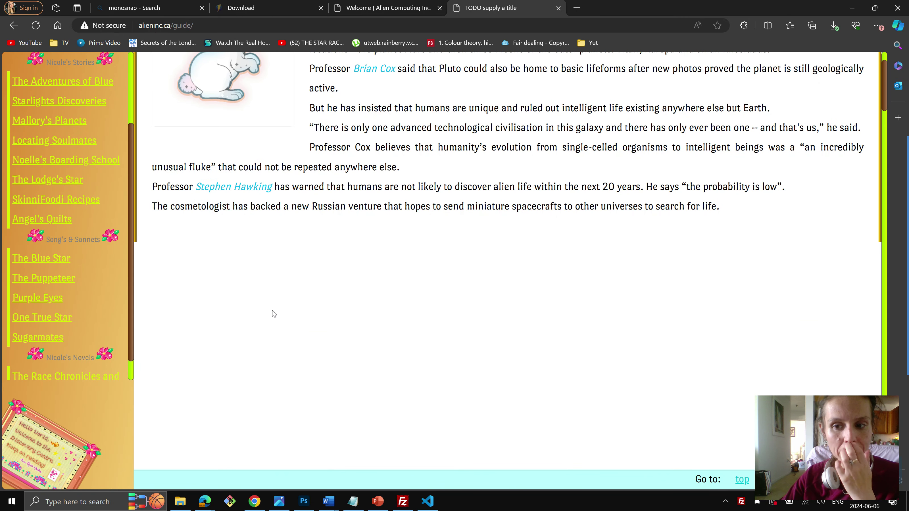
pyautogui.scroll(-10, 642, 172)
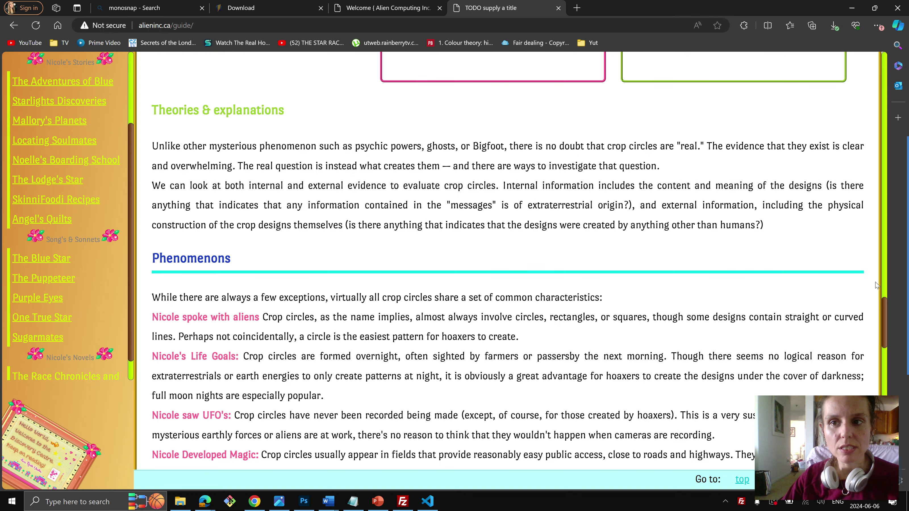
# Examine the crop circle article's "Theories & explanations" section in the Discovery Centre.
pyautogui.moveTo(885, 307); pyautogui.dragTo(885, 301)
pyautogui.moveTo(416, 222); pyautogui.dragTo(608, 292)
pyautogui.click(476, 237)
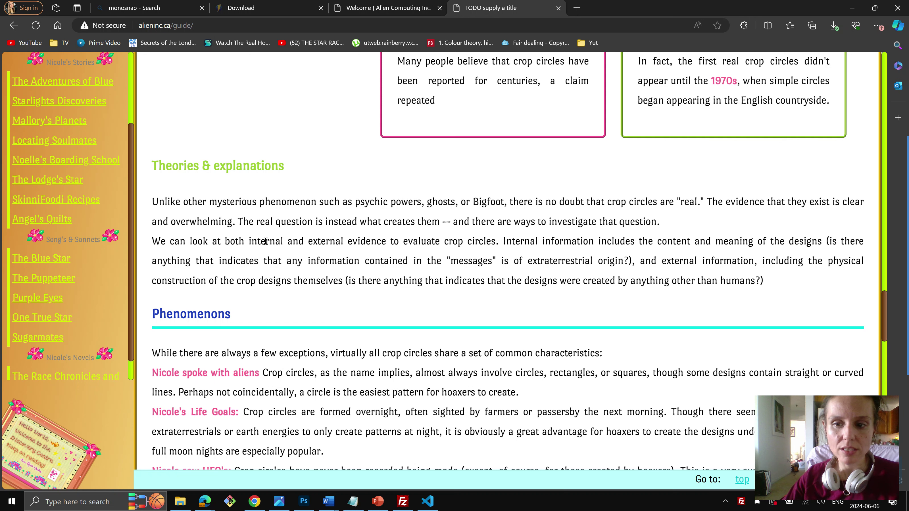
# Open The Race Chronicles and the Art of Rejuvenation from Nicole's Novels and view its cover and publication details.
pyautogui.scroll(3, 86, 171)
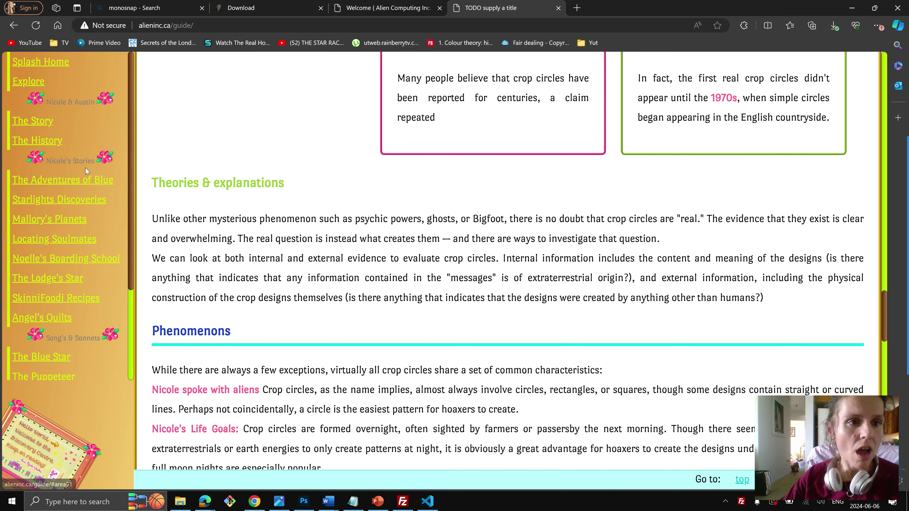
pyautogui.scroll(-3, 96, 186)
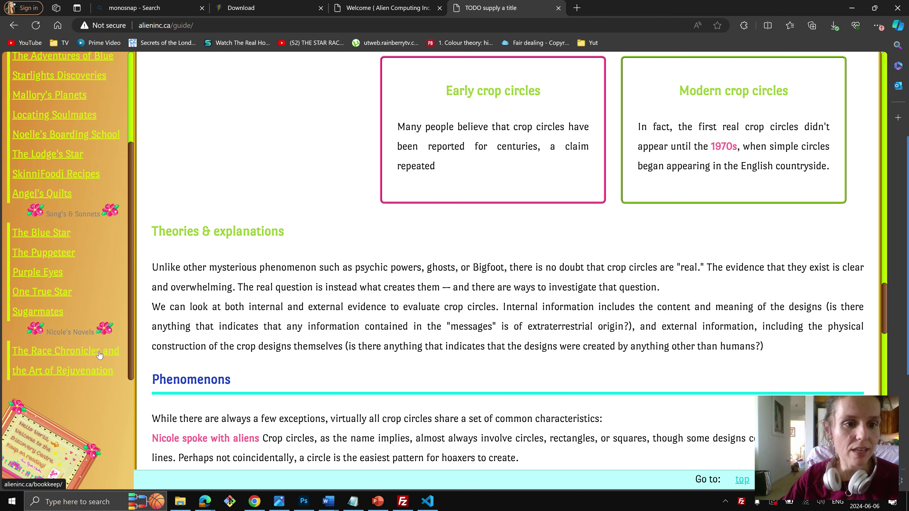
pyautogui.click(80, 356)
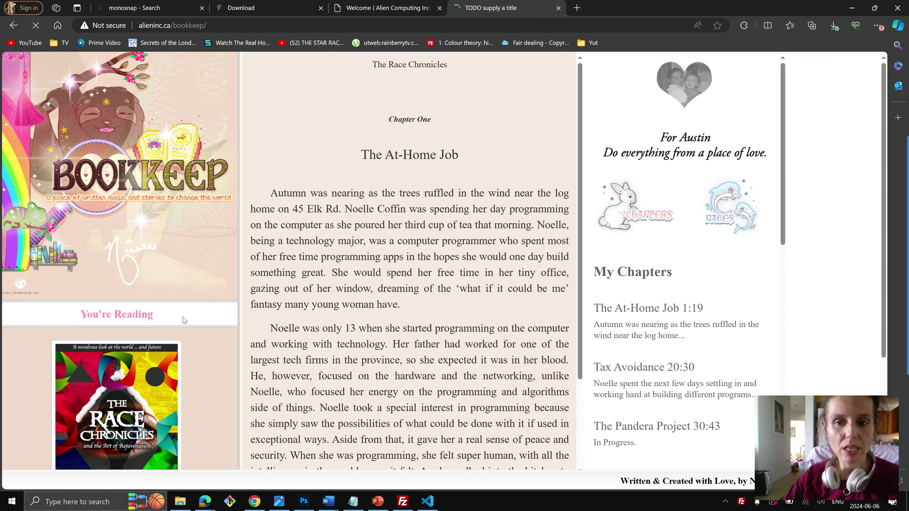
pyautogui.scroll(-5, 179, 317)
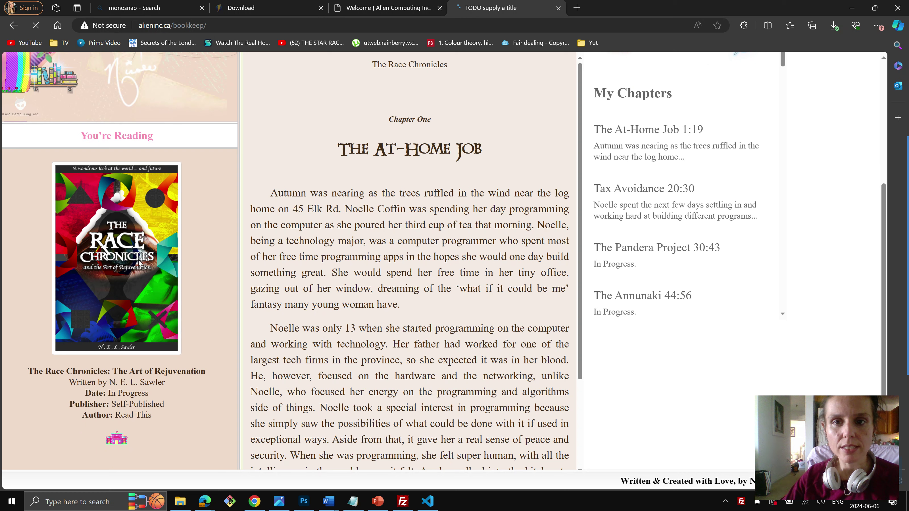
pyautogui.scroll(5, 156, 296)
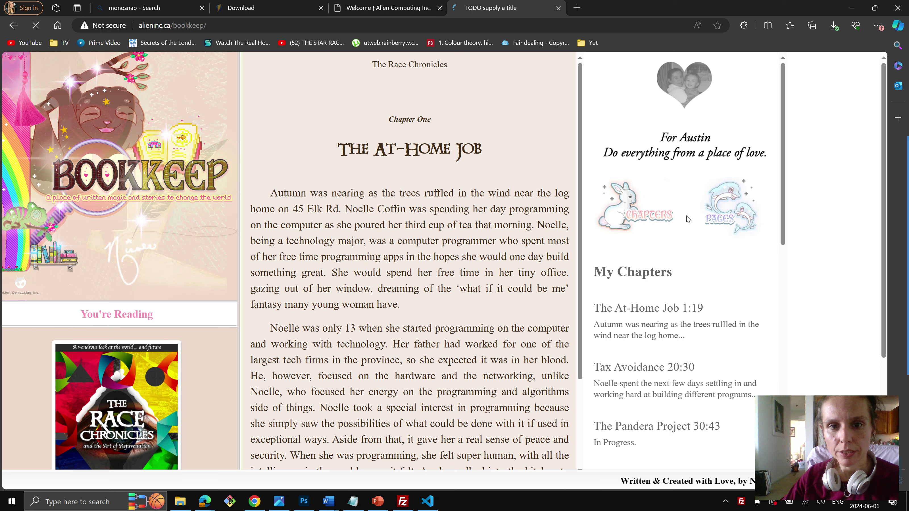
# Switch the Bookkeep index between the chapters list and the pages list, finishing on the pages list.
pyautogui.click(721, 219)
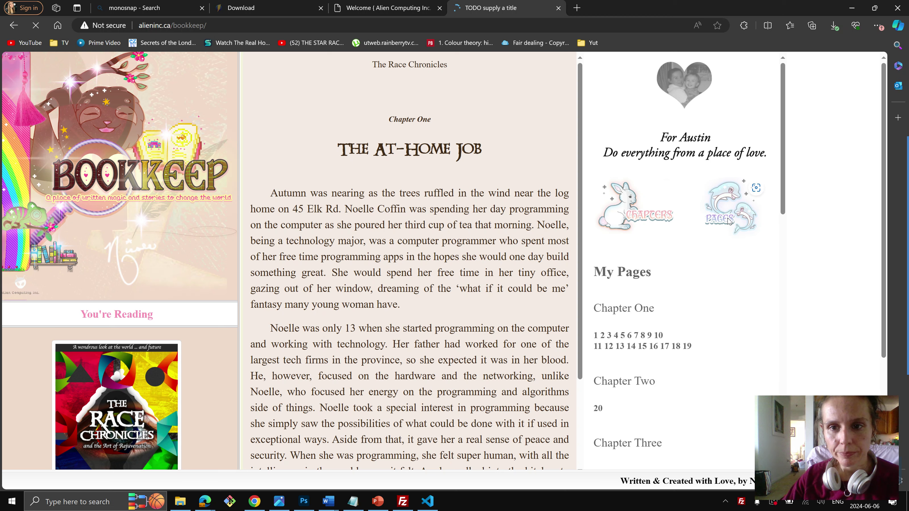
pyautogui.click(652, 219)
pyautogui.click(710, 219)
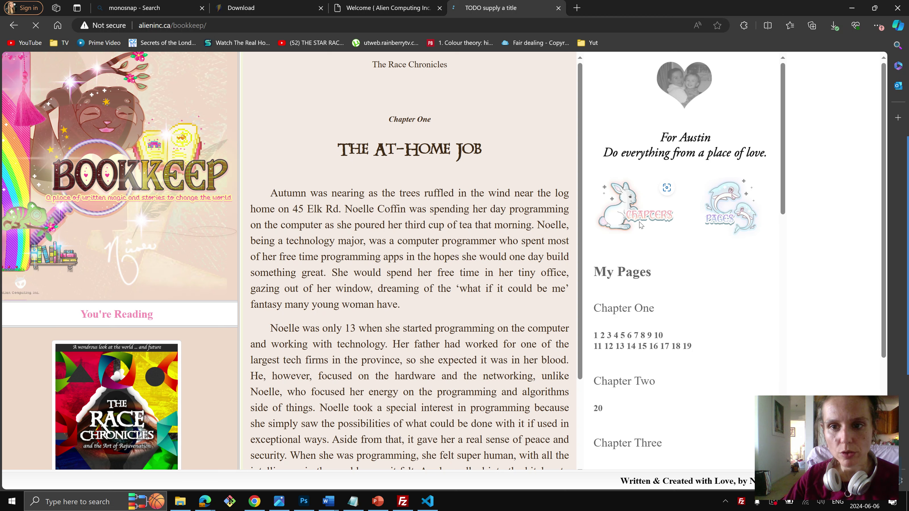
# Open page 5 of Chapter One, skim to its end, and continue to the end of the following page.
pyautogui.click(622, 335)
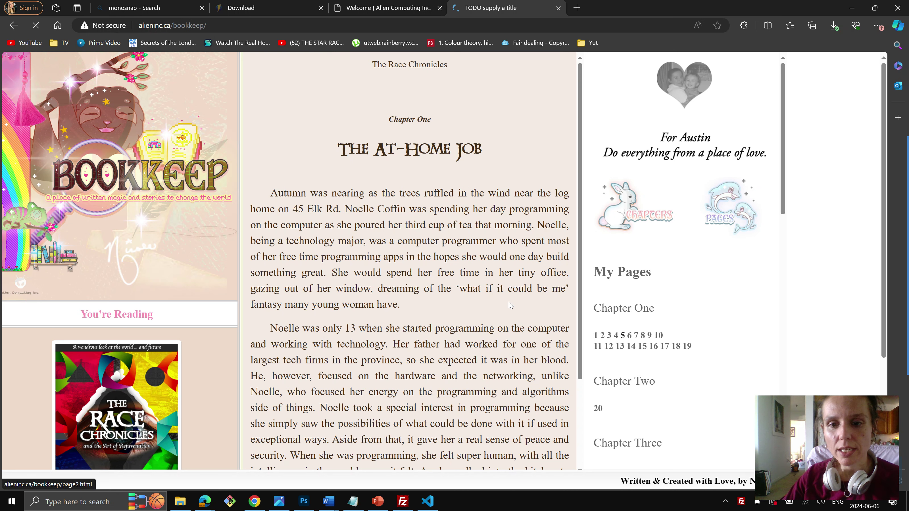
pyautogui.scroll(-10, 513, 270)
pyautogui.scroll(-5, 533, 285)
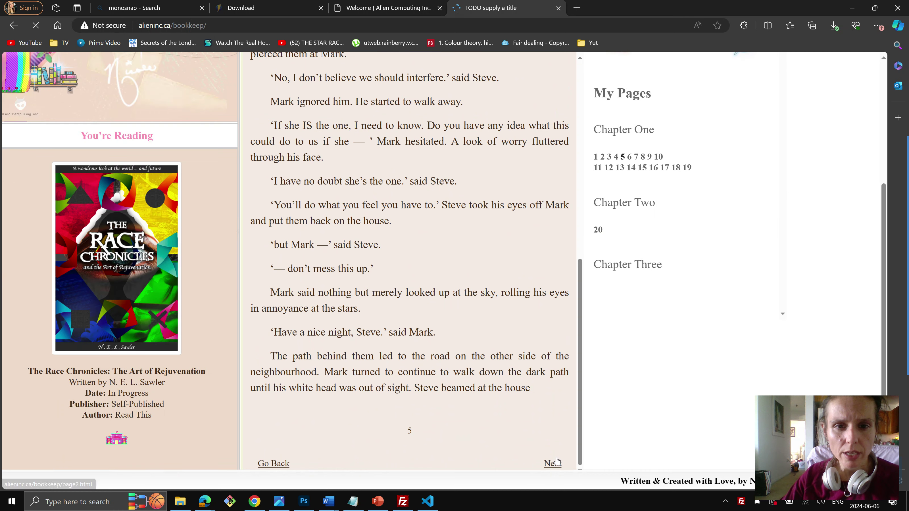
pyautogui.click(553, 463)
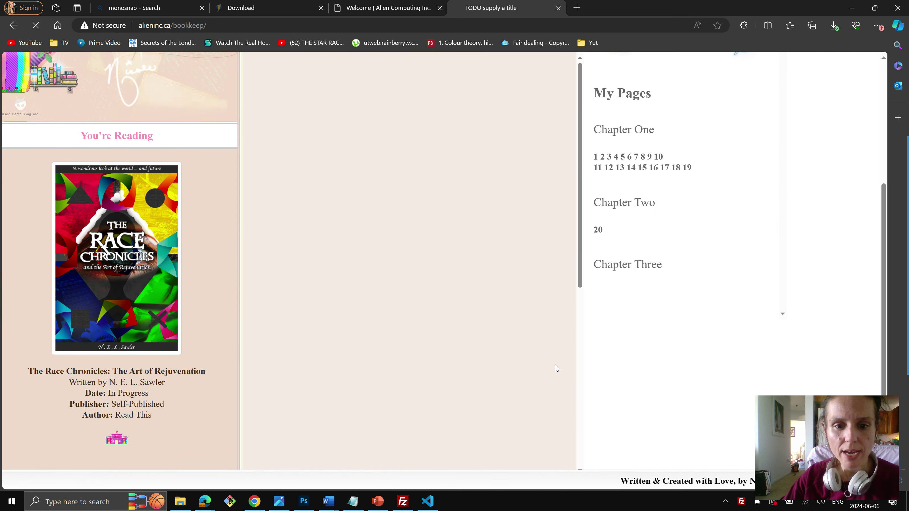
pyautogui.scroll(-10, 551, 333)
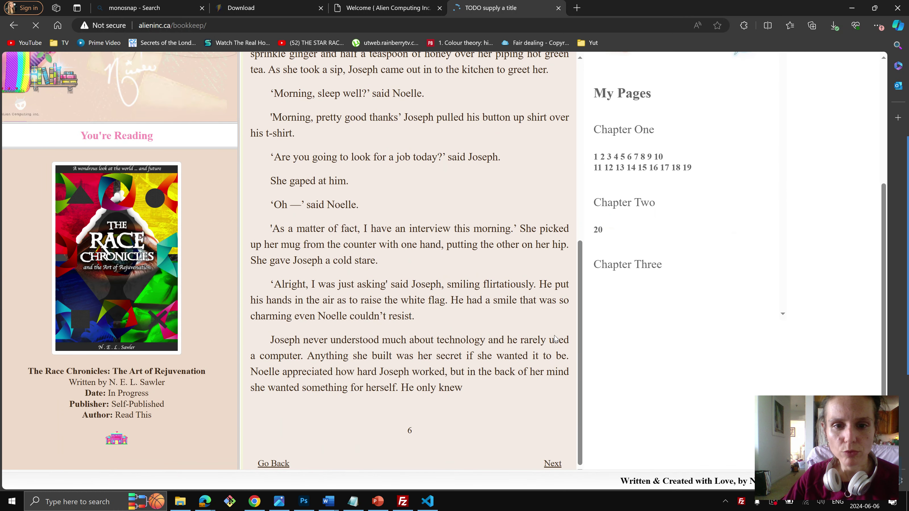
# Open The At-Home Job from the chapters list, look through the remaining chapters, and switch the index back to pages.
pyautogui.scroll(5, 647, 335)
pyautogui.click(637, 224)
pyautogui.click(647, 308)
pyautogui.scroll(-15, 719, 335)
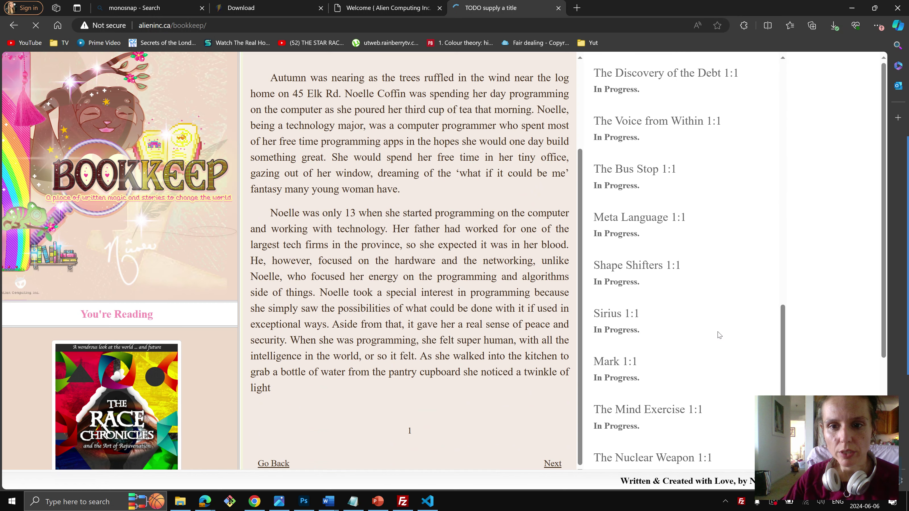
pyautogui.scroll(-2, 640, 381)
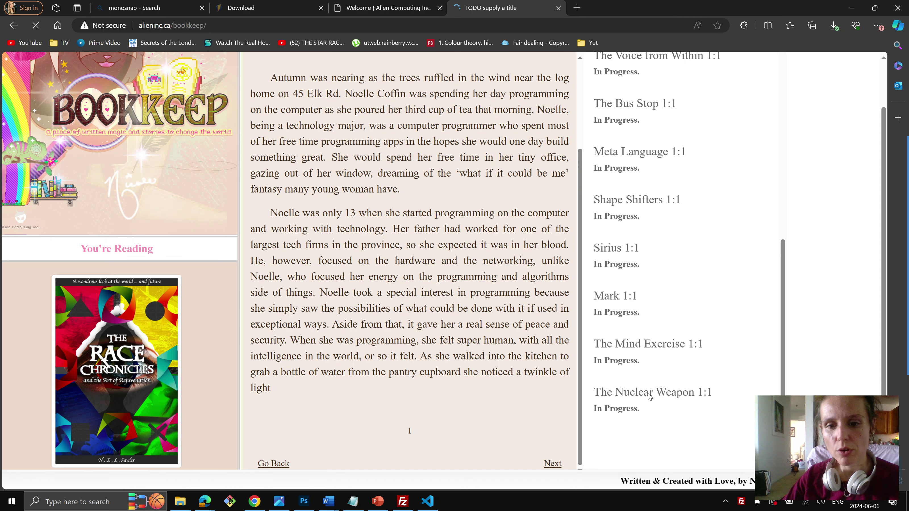
pyautogui.scroll(12, 680, 380)
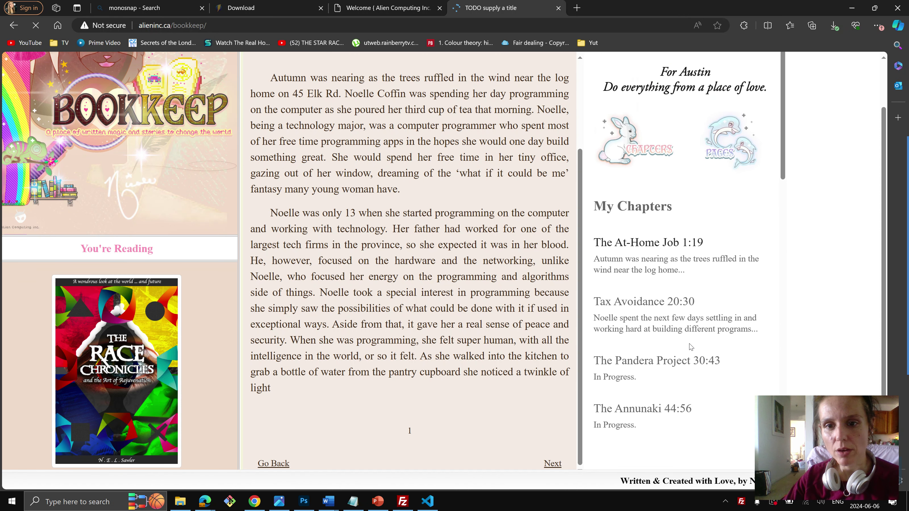
pyautogui.click(714, 155)
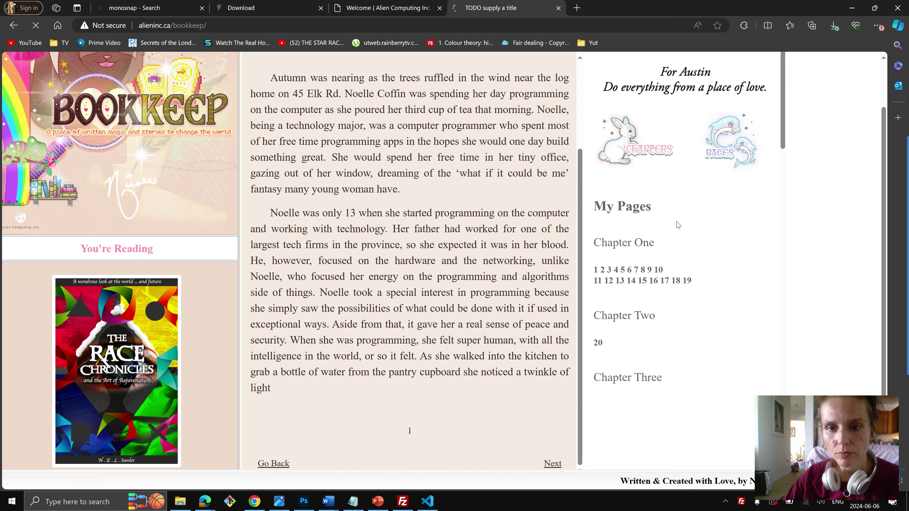
# Return to the Welcome page's site previews, open Pirate Island, and view it down to the Fact Portal.
pyautogui.click(380, 9)
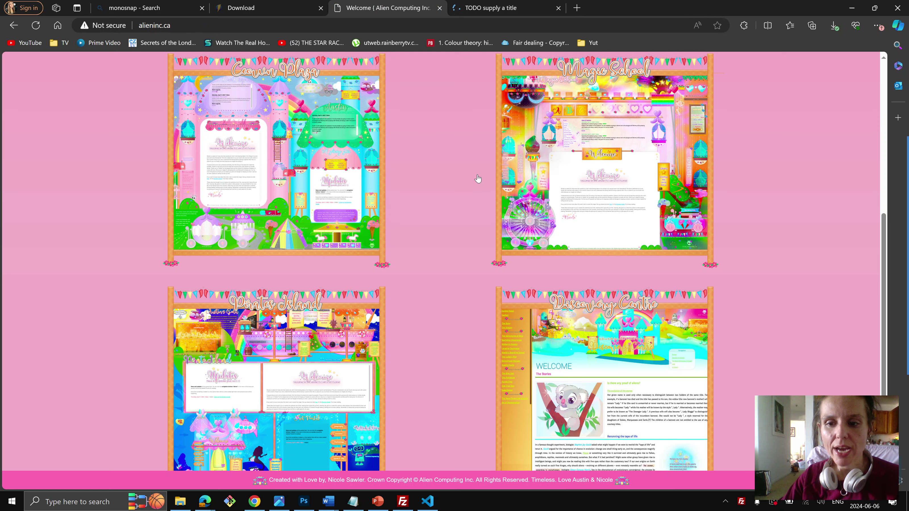
pyautogui.scroll(-1, 479, 178)
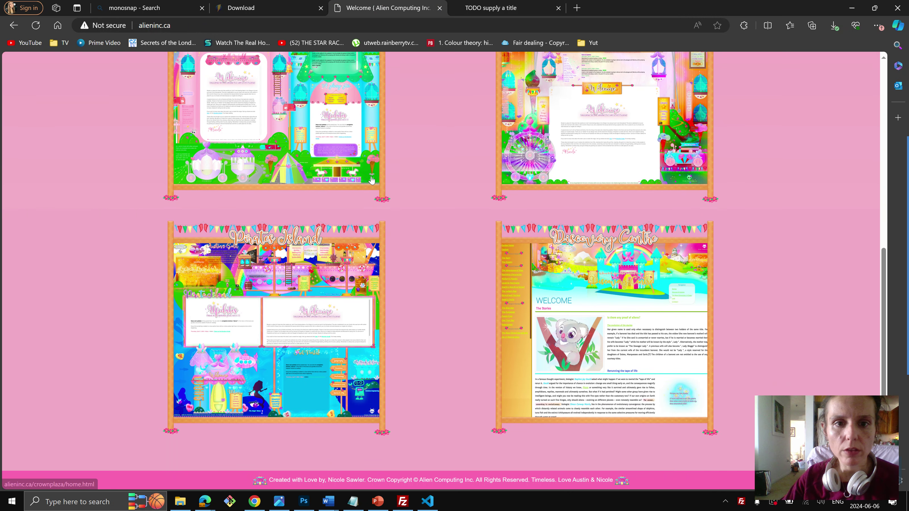
pyautogui.scroll(8, 460, 193)
pyautogui.scroll(-9, 465, 190)
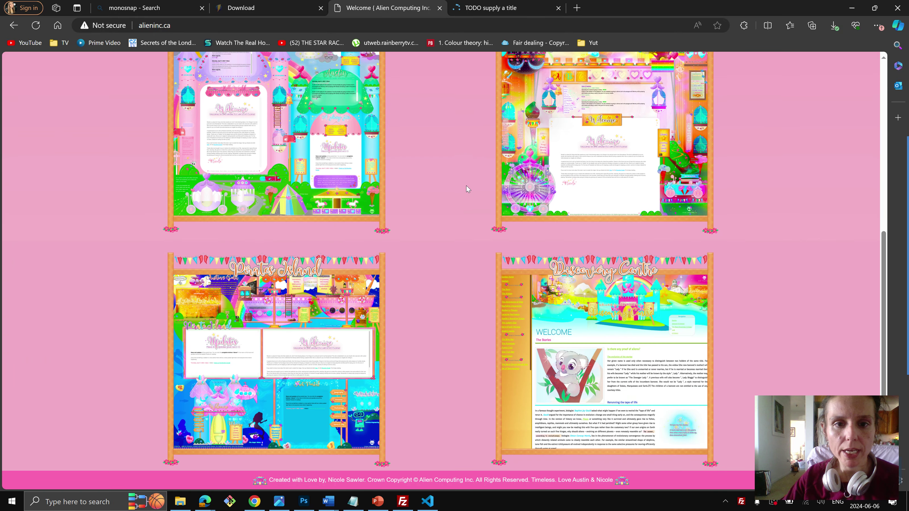
pyautogui.hotkey('ctrl', 'Tab')
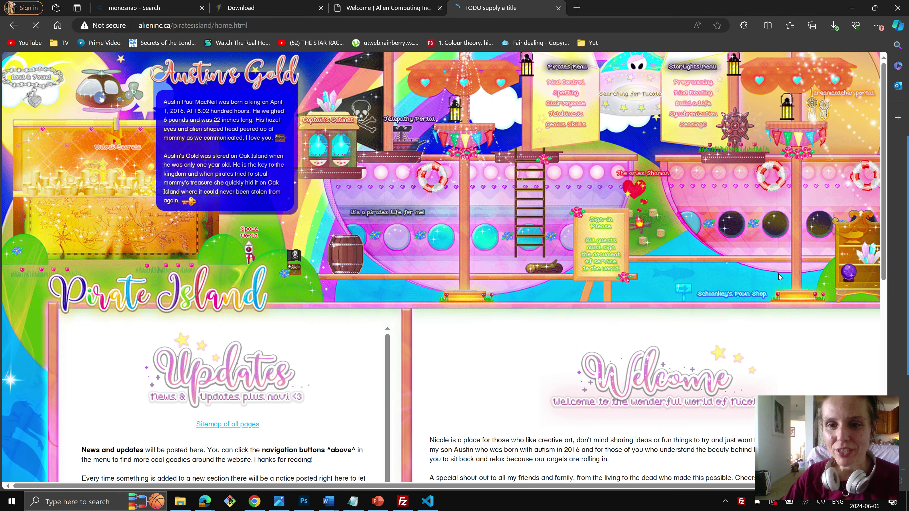
pyautogui.scroll(-8, 716, 286)
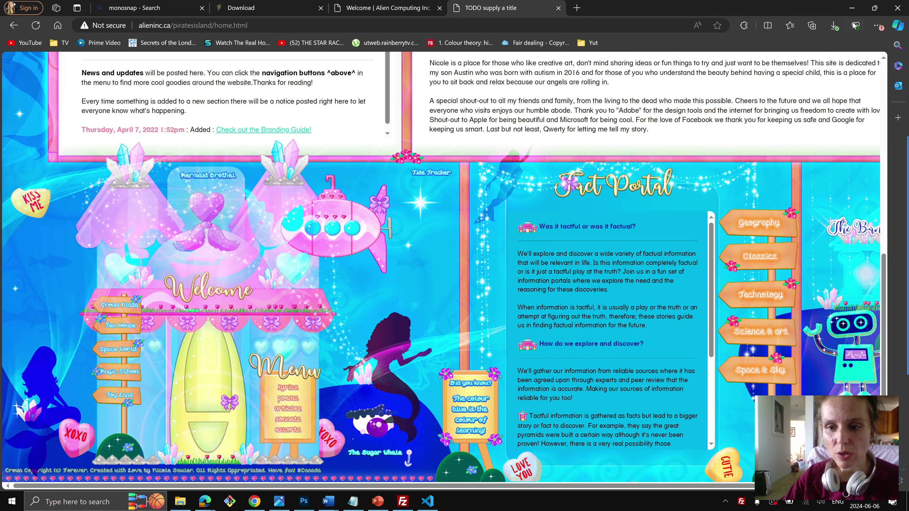
# Open Crown Plaza from the Welcome page and view its lower area across to the far side in a smaller browser window.
pyautogui.hotkey('alt', 'Left')
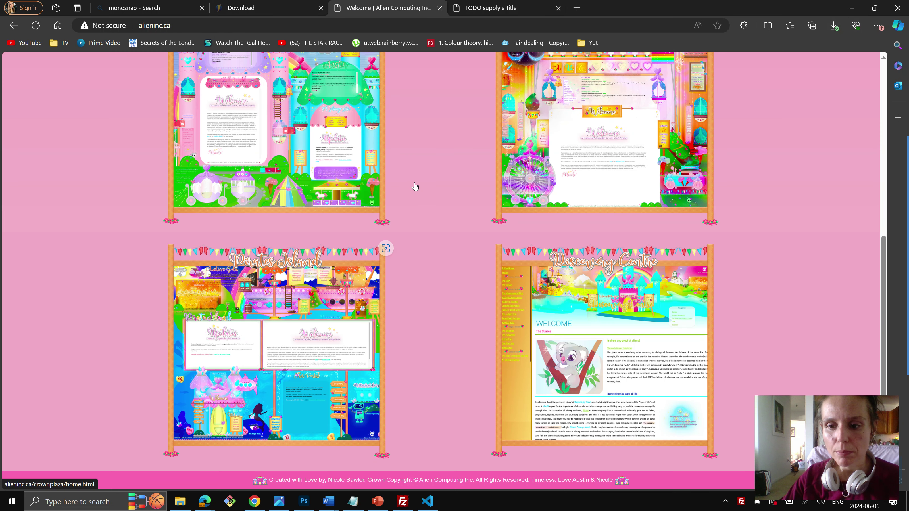
pyautogui.click(415, 187)
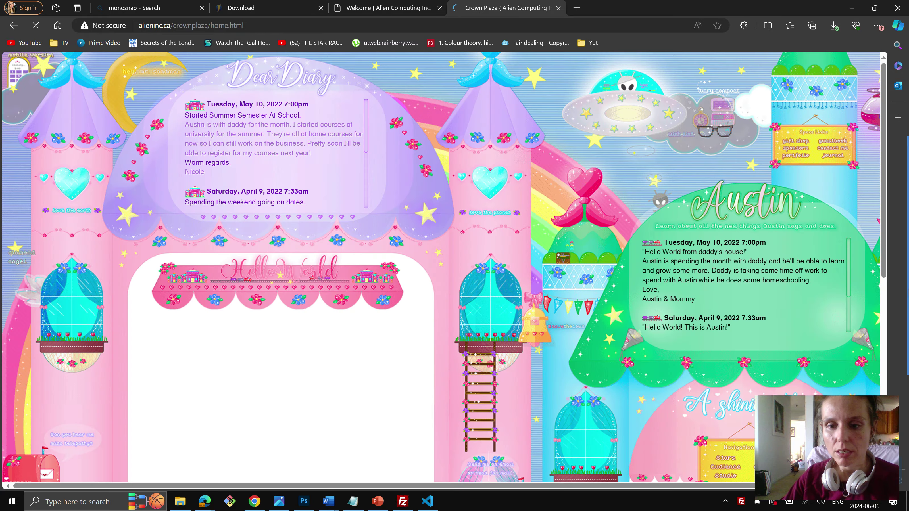
pyautogui.scroll(-10, 762, 349)
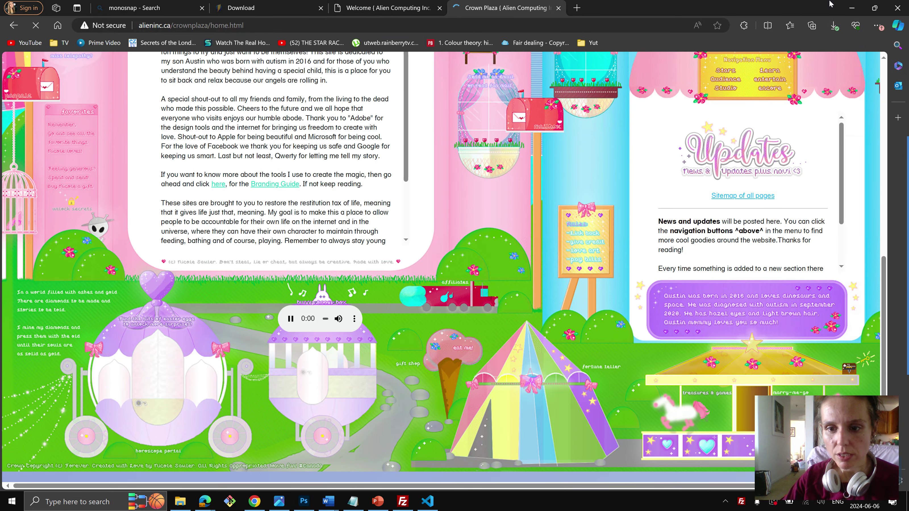
pyautogui.moveTo(812, 18); pyautogui.dragTo(457, 16)
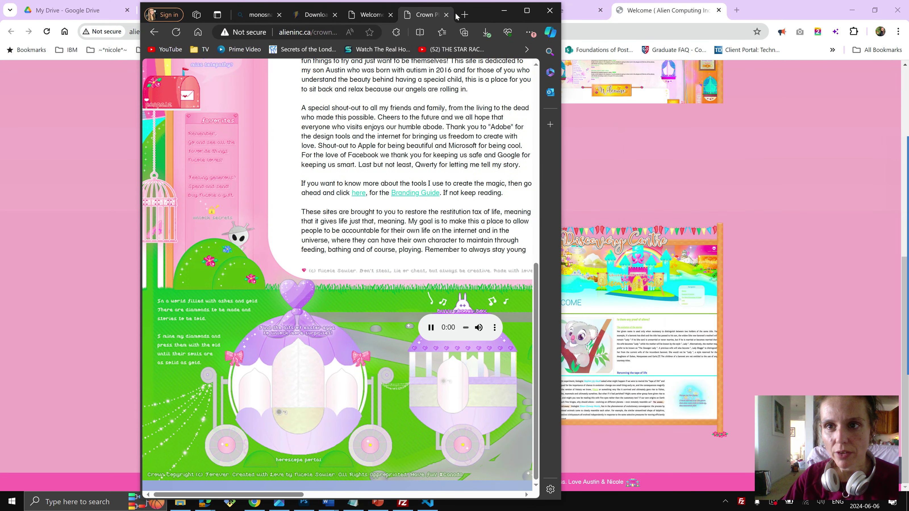
pyautogui.moveTo(295, 494); pyautogui.dragTo(549, 470)
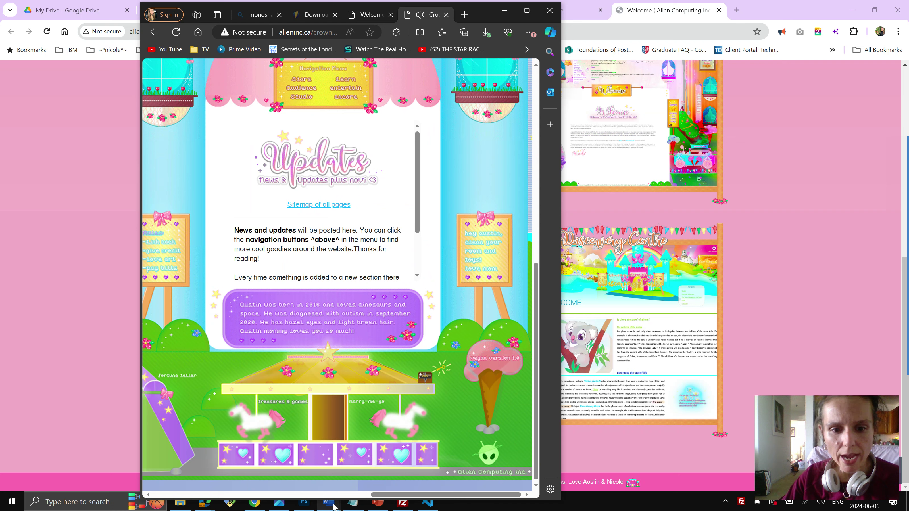
# Switch to Photoshop and bring up the alien head logo in logohead.psd for a closer view.
pyautogui.click(314, 508)
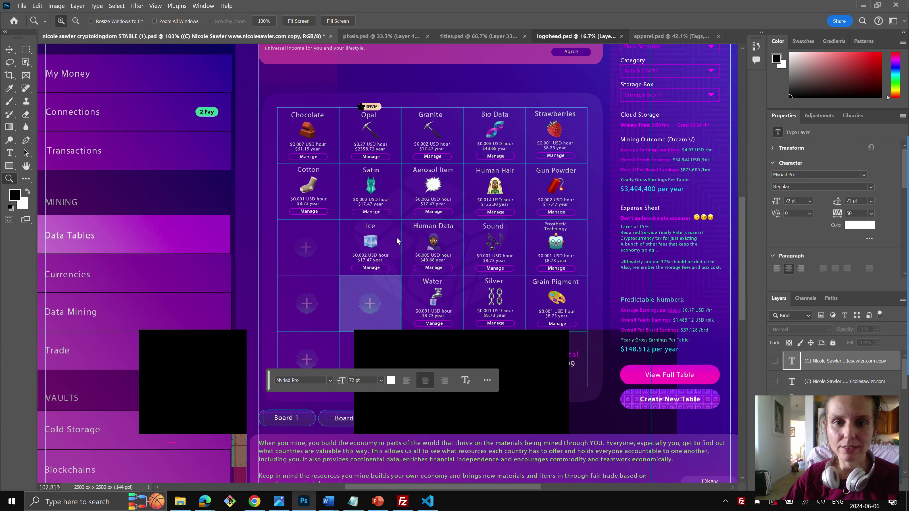
pyautogui.hotkey('ctrl', 'Tab')
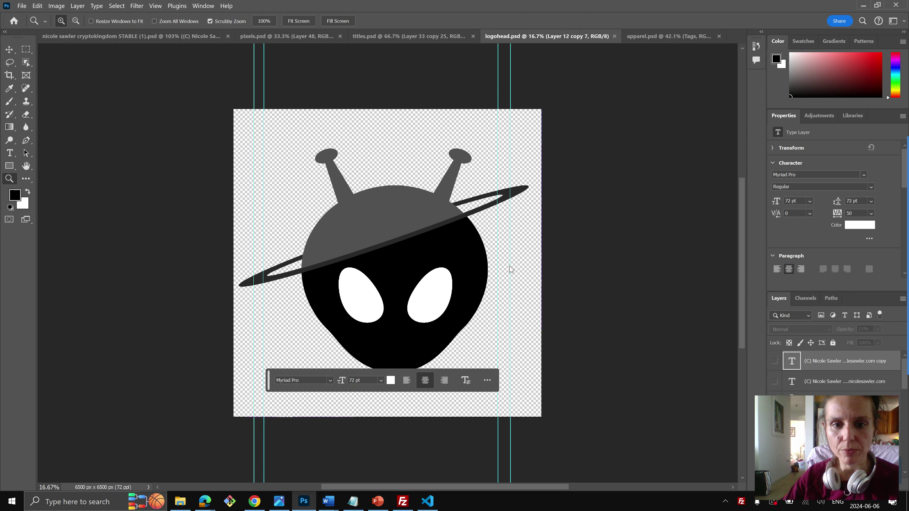
pyautogui.moveTo(328, 369); pyautogui.dragTo(631, 375)
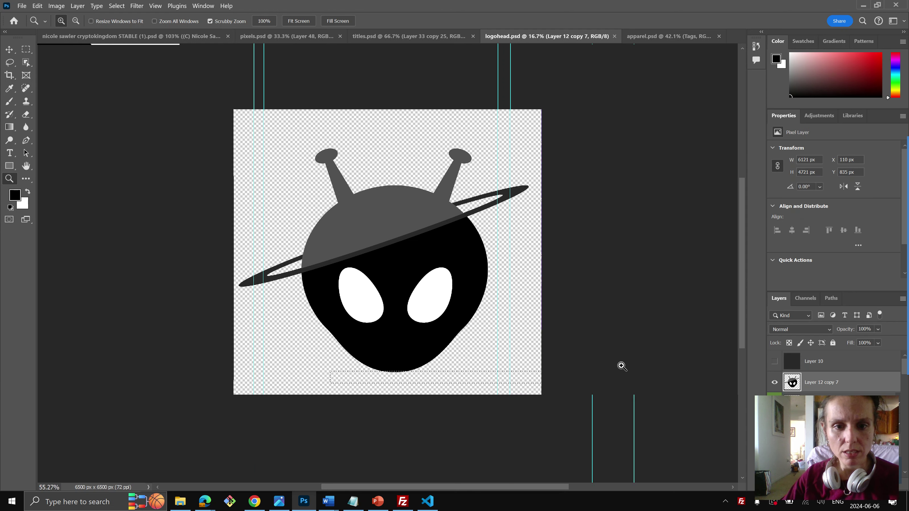
pyautogui.click(467, 371)
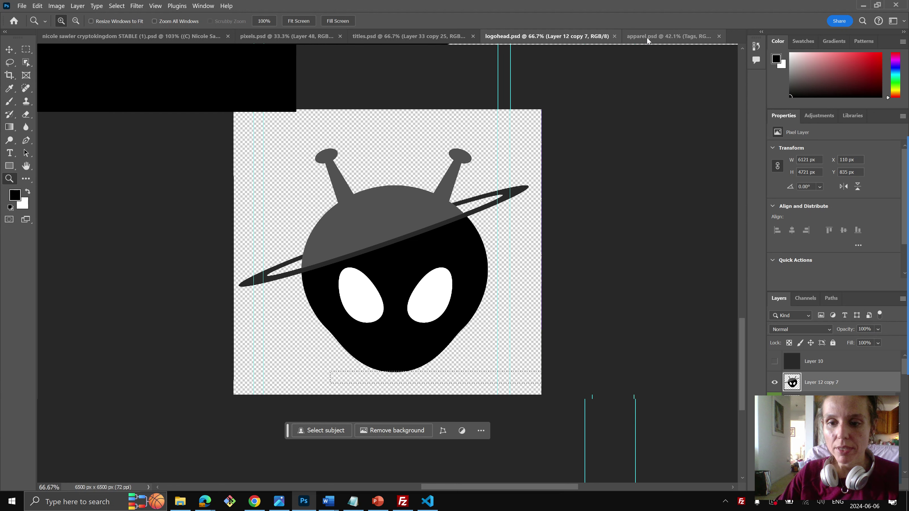
# Open apparel.psd and look over its T-shirt, hoodie, jogger and shorts designs, ending at the alien header.
pyautogui.click(646, 36)
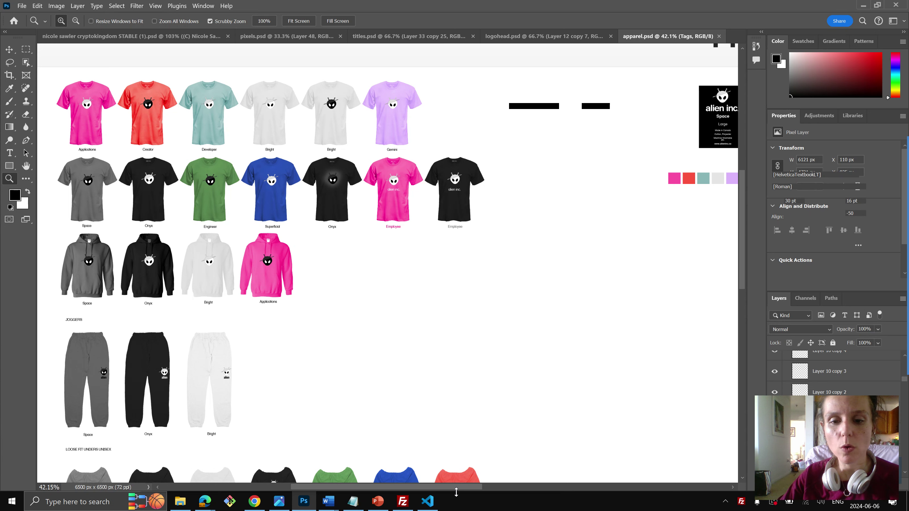
pyautogui.scroll(-3, 461, 488)
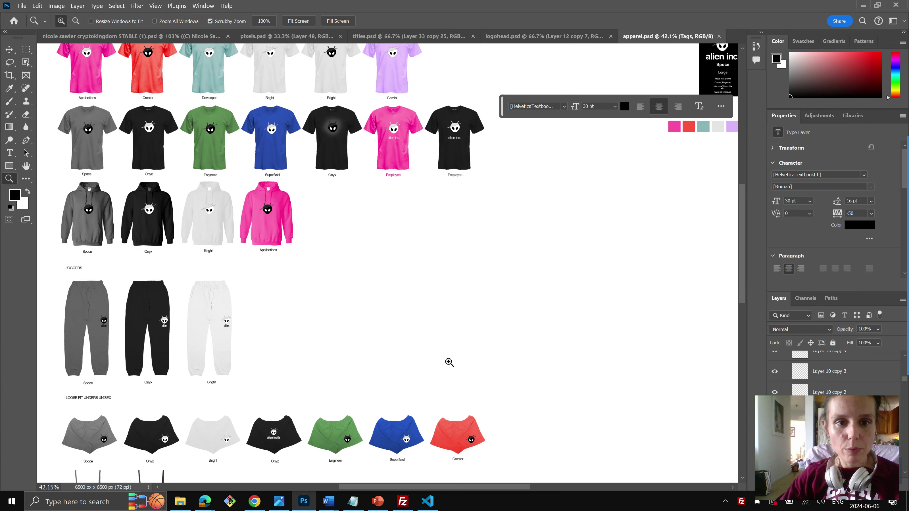
pyautogui.scroll(1, 521, 312)
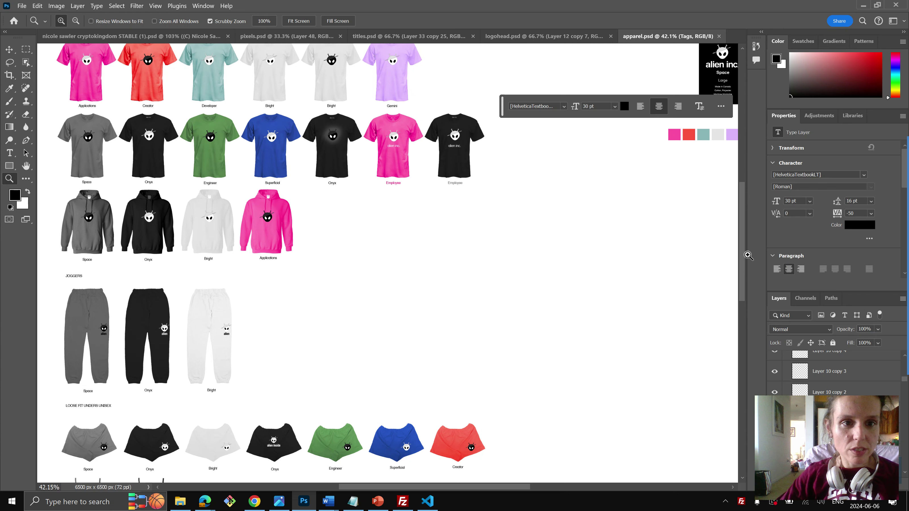
pyautogui.scroll(2, 672, 369)
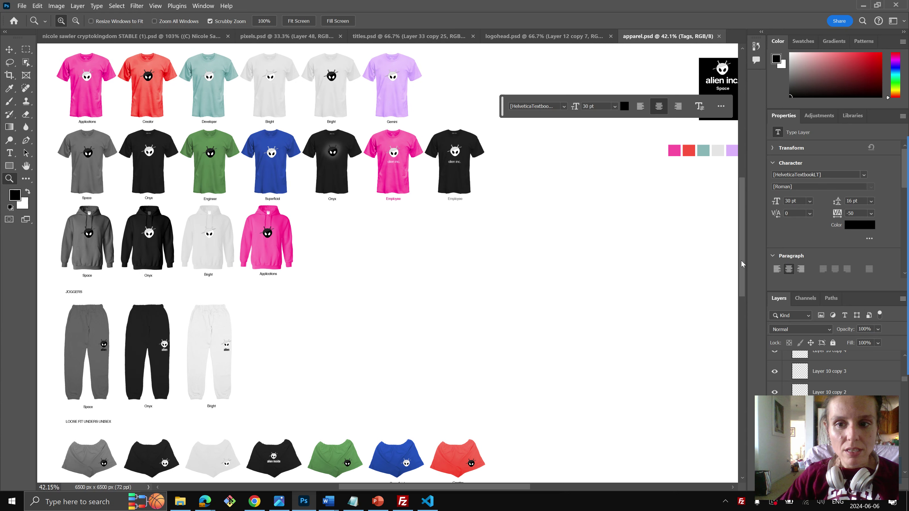
pyautogui.scroll(1, 741, 258)
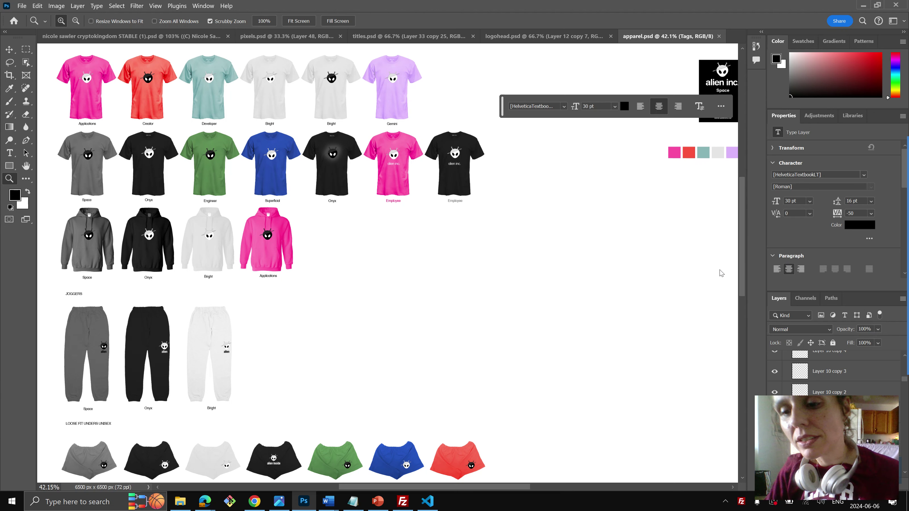
pyautogui.scroll(5, 722, 273)
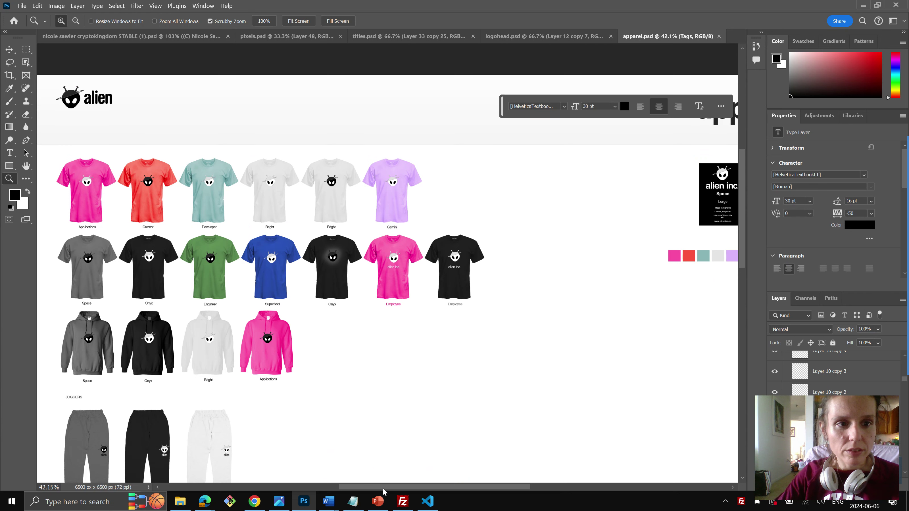
# View the apparel sheet's clothing tags and colour swatches, and return to the side with the alien logo.
pyautogui.hscroll(3, 471, 490)
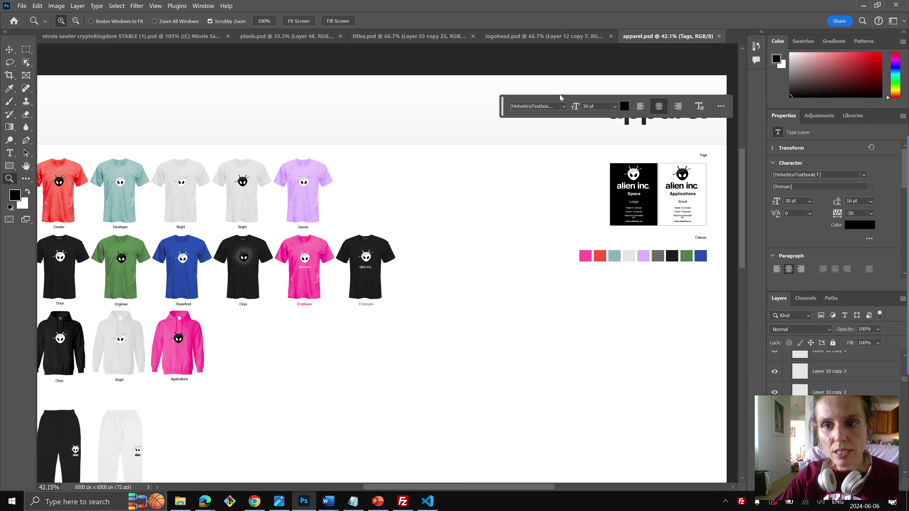
pyautogui.hscroll(8, 479, 199)
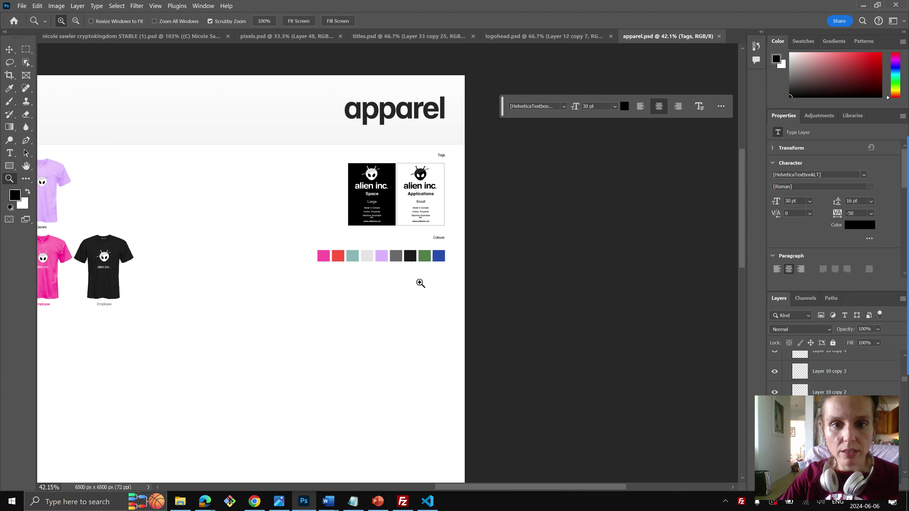
pyautogui.moveTo(495, 491); pyautogui.dragTo(338, 487)
pyautogui.hscroll(-1, 423, 454)
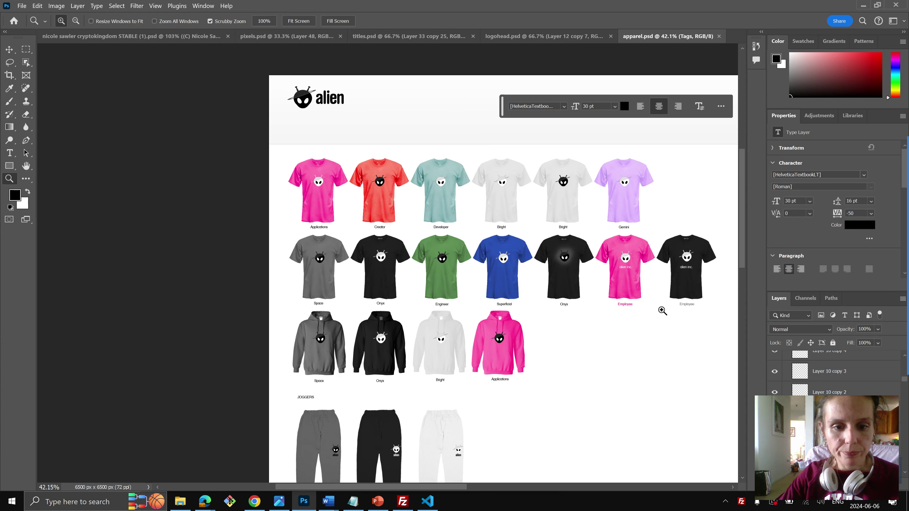
# Look through the apparel sheet from the T-shirts down to the joggers, loose fit unders and tank tops.
pyautogui.scroll(-1, 743, 294)
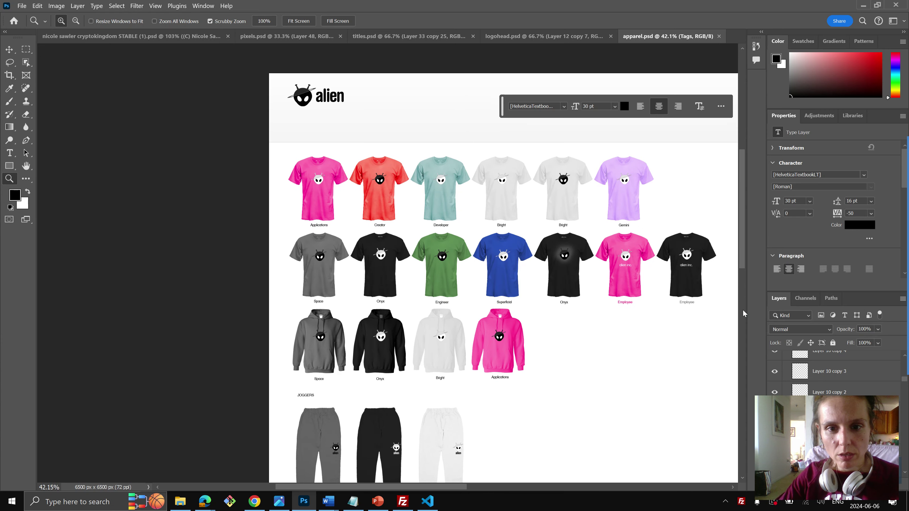
pyautogui.scroll(-5, 744, 311)
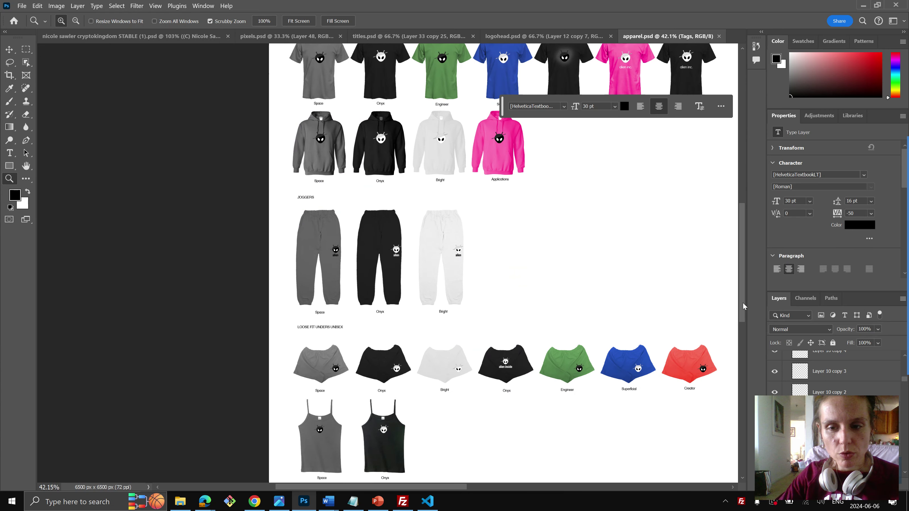
pyautogui.scroll(-1, 743, 315)
pyautogui.scroll(-2, 743, 345)
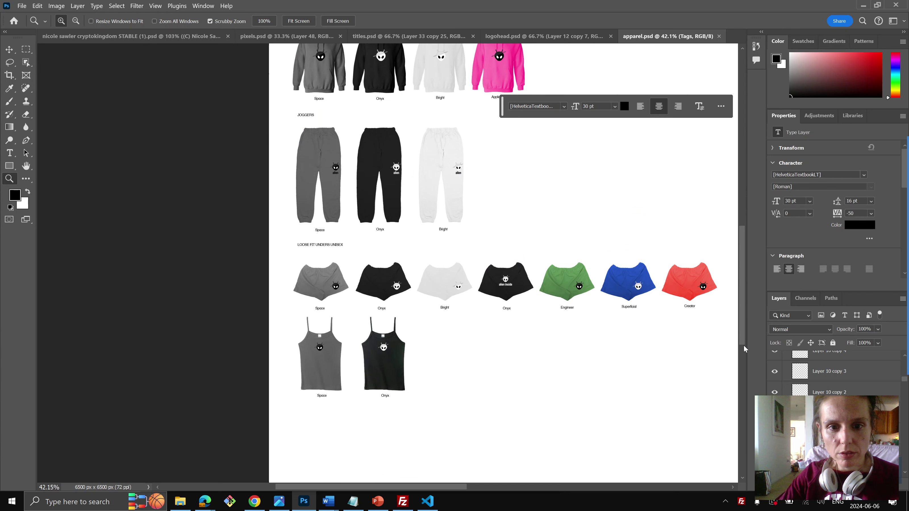
pyautogui.scroll(-2, 738, 336)
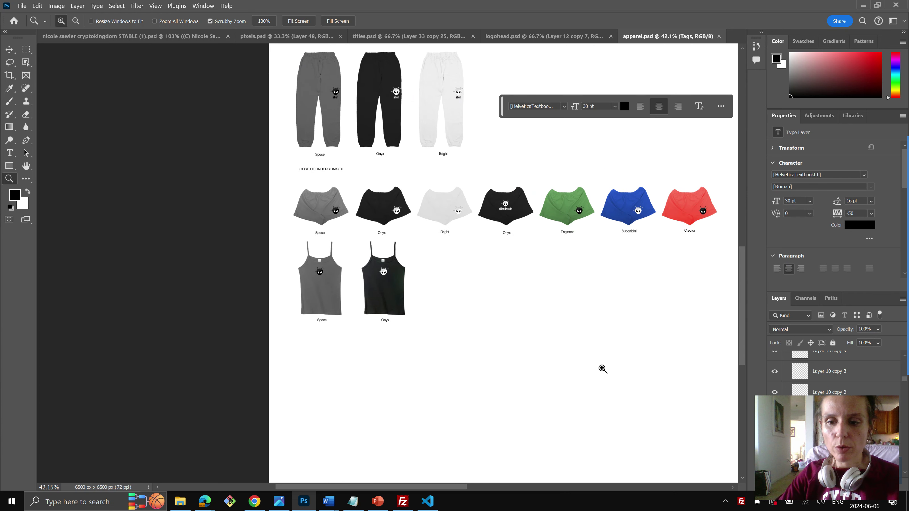
# Open the cryptokingdom mockup in Photoshop and view its page header, profile area and Data Tables section.
pyautogui.click(255, 503)
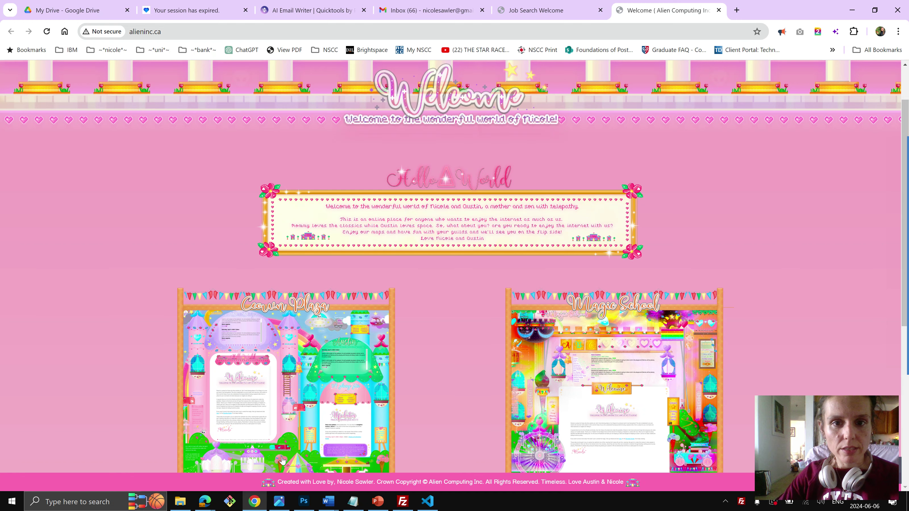
pyautogui.click(255, 501)
pyautogui.click(168, 37)
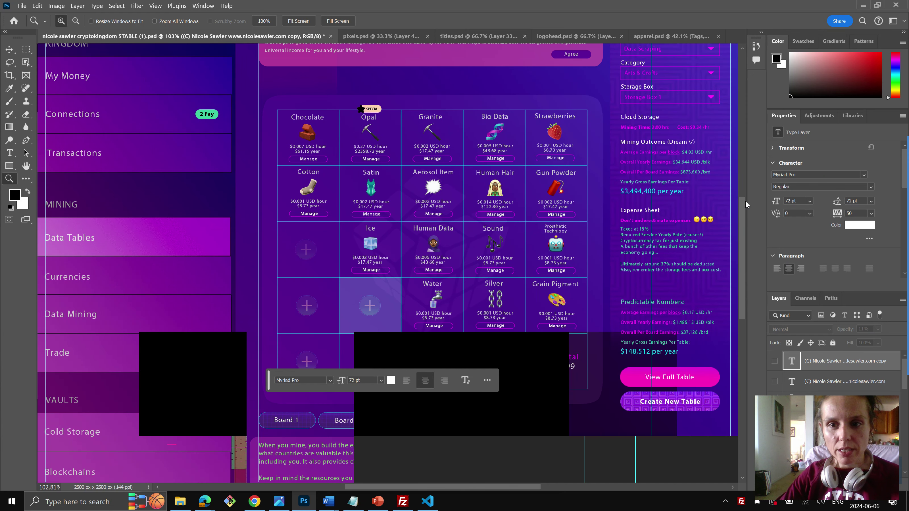
pyautogui.scroll(5, 746, 201)
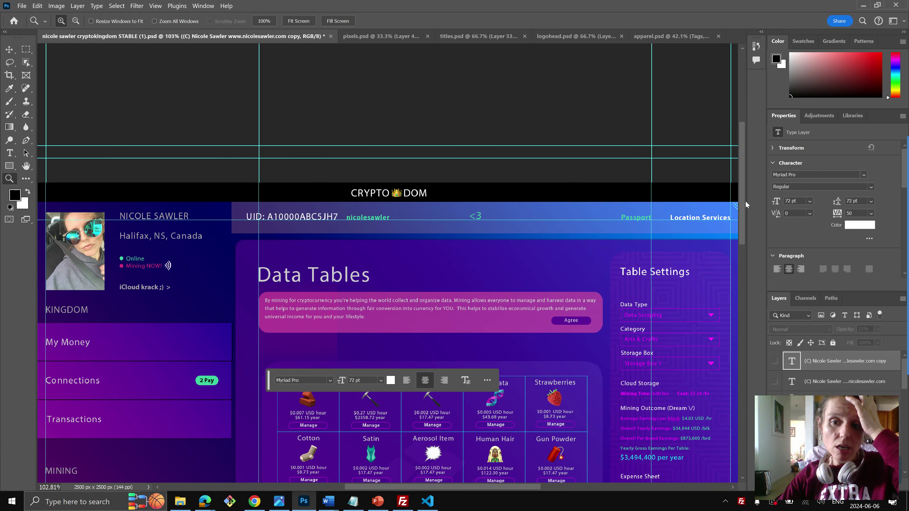
pyautogui.scroll(-2, 745, 201)
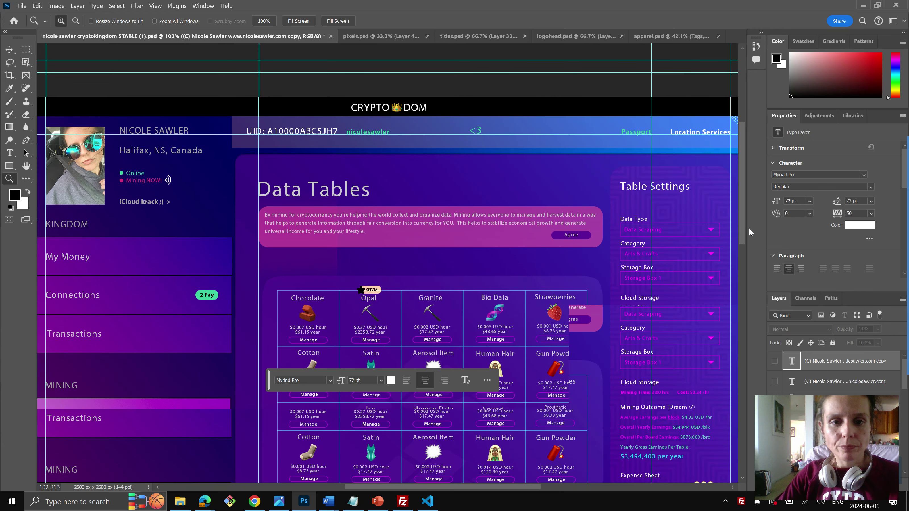
pyautogui.scroll(-1, 749, 228)
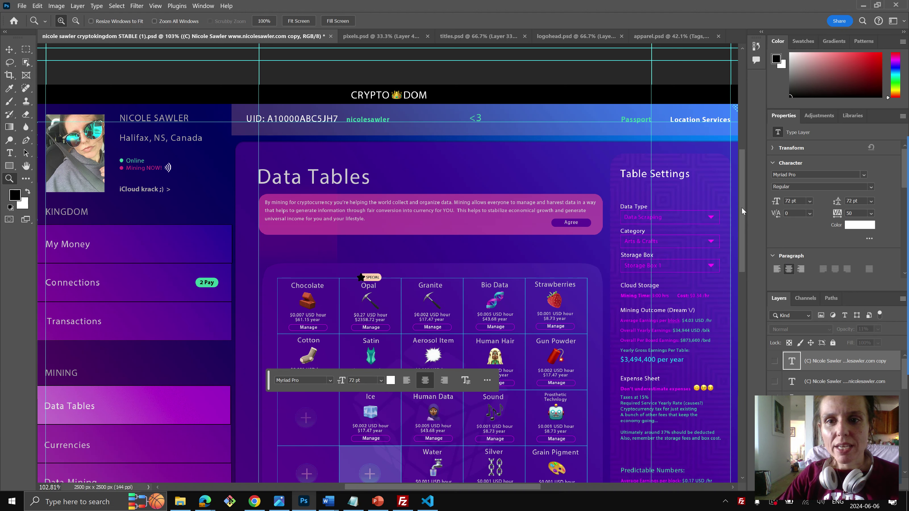
pyautogui.scroll(-3, 740, 213)
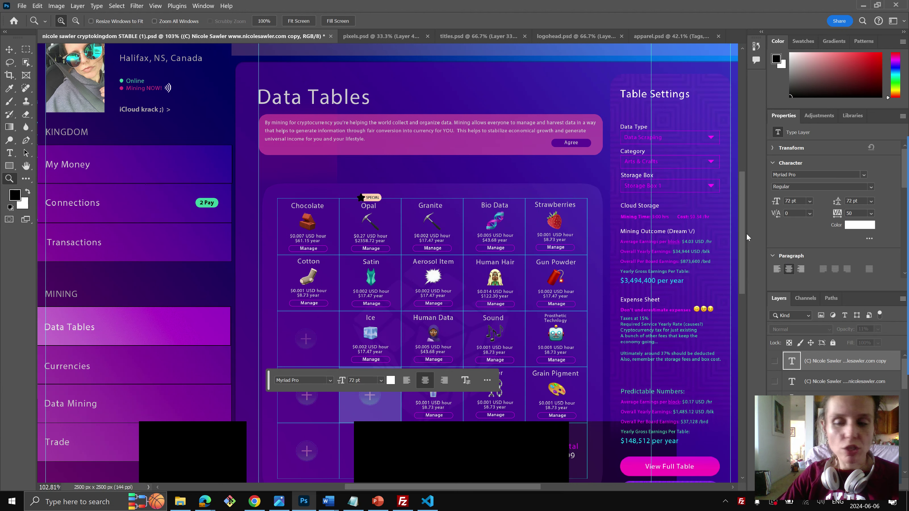
# Examine the cryptokingdom mockup's mining table, expense sheet and vaults menu down to the copyright footer.
pyautogui.moveTo(747, 233); pyautogui.dragTo(747, 236)
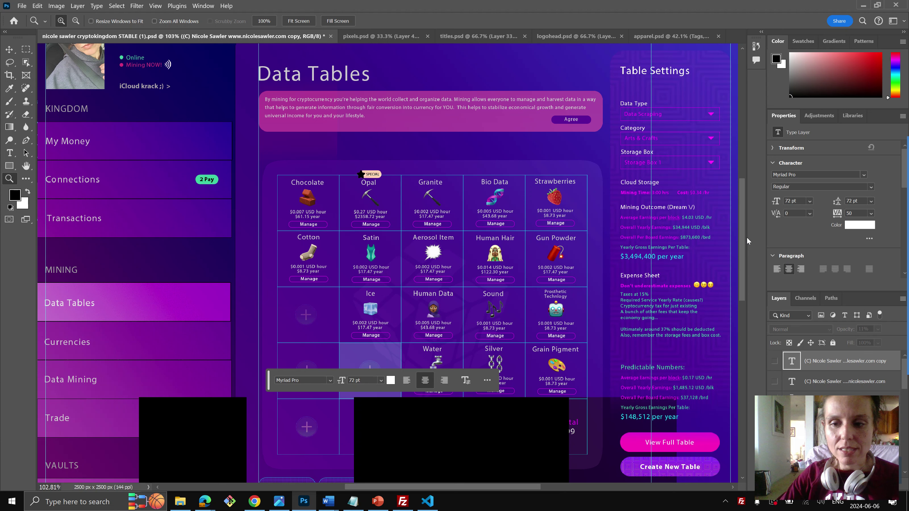
pyautogui.moveTo(747, 236); pyautogui.dragTo(747, 242)
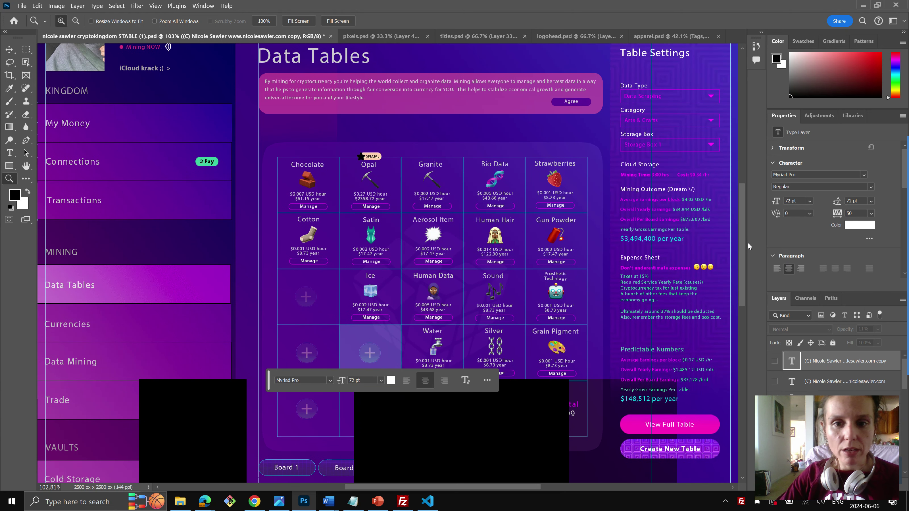
pyautogui.moveTo(748, 242); pyautogui.dragTo(747, 244)
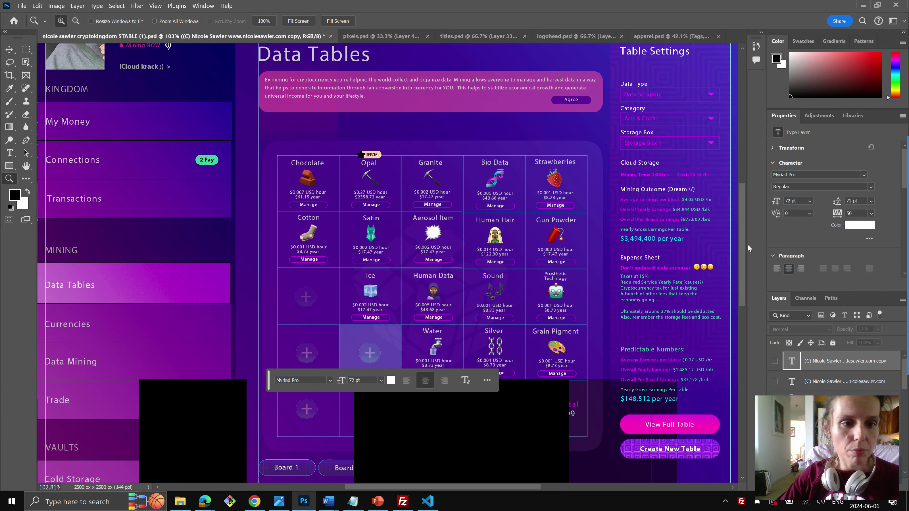
pyautogui.scroll(-3, 750, 263)
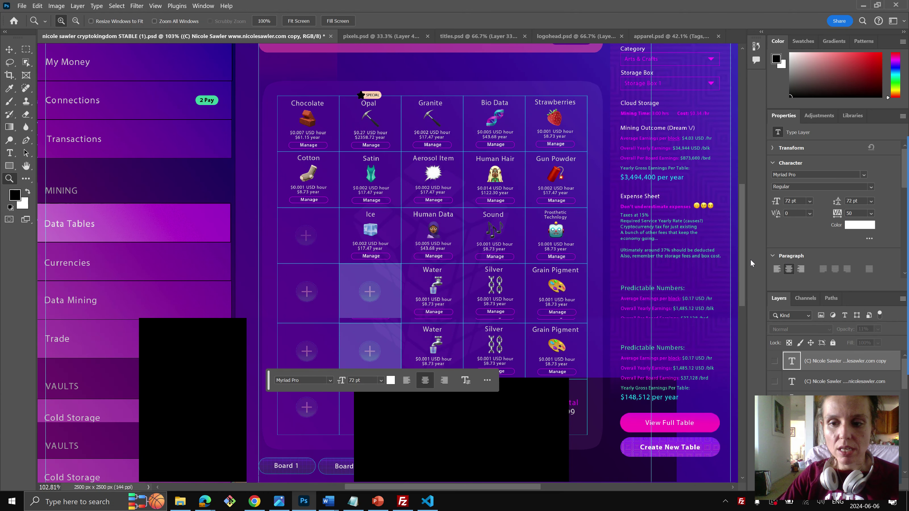
pyautogui.scroll(-2, 750, 259)
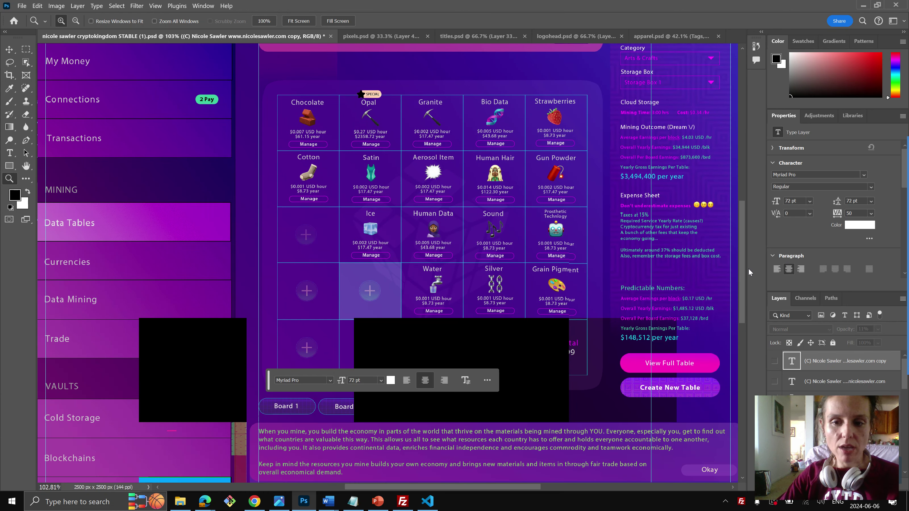
pyautogui.scroll(-1, 743, 273)
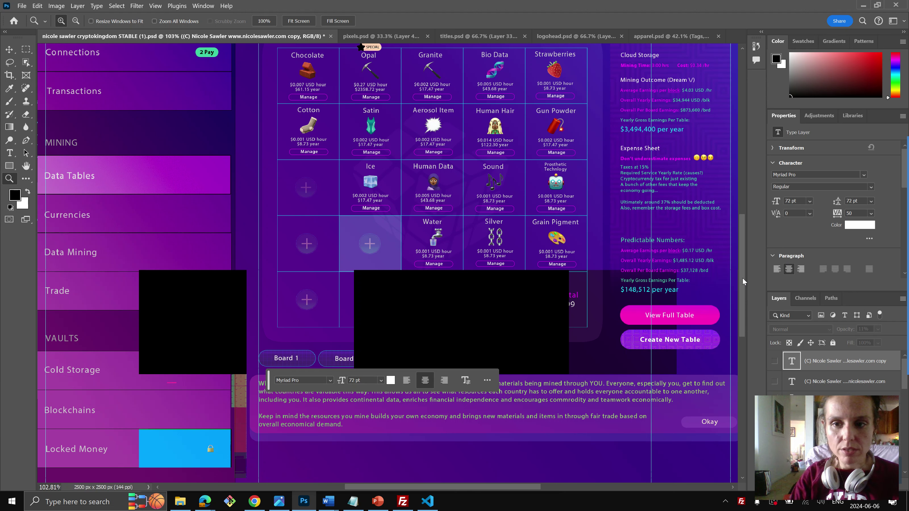
pyautogui.scroll(-1, 743, 278)
pyautogui.scroll(-10, 748, 352)
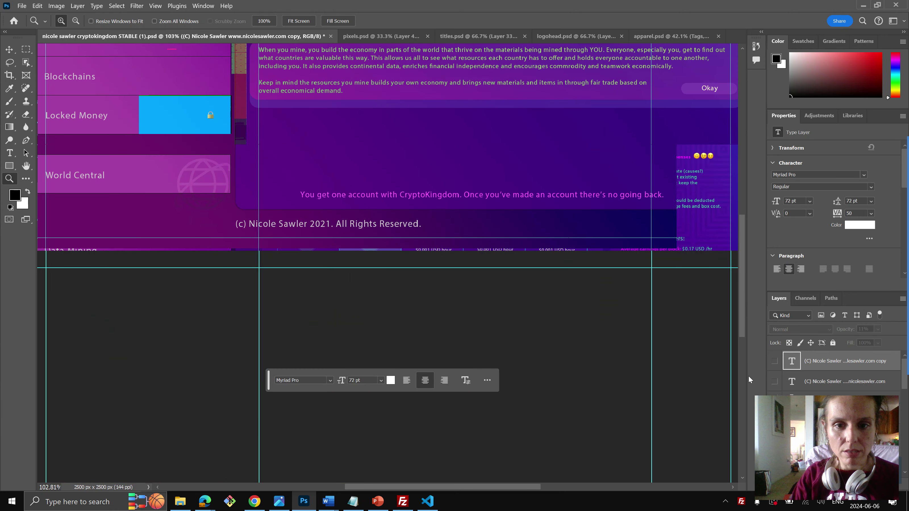
pyautogui.scroll(4, 748, 340)
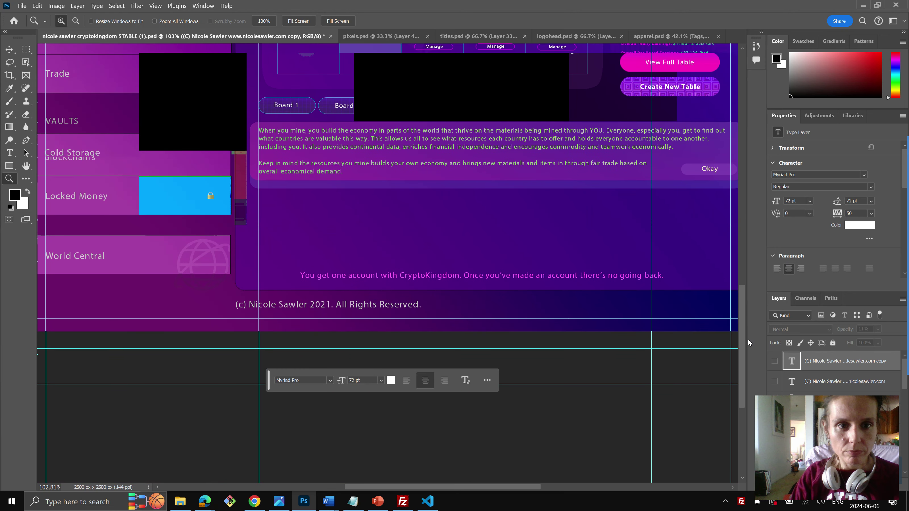